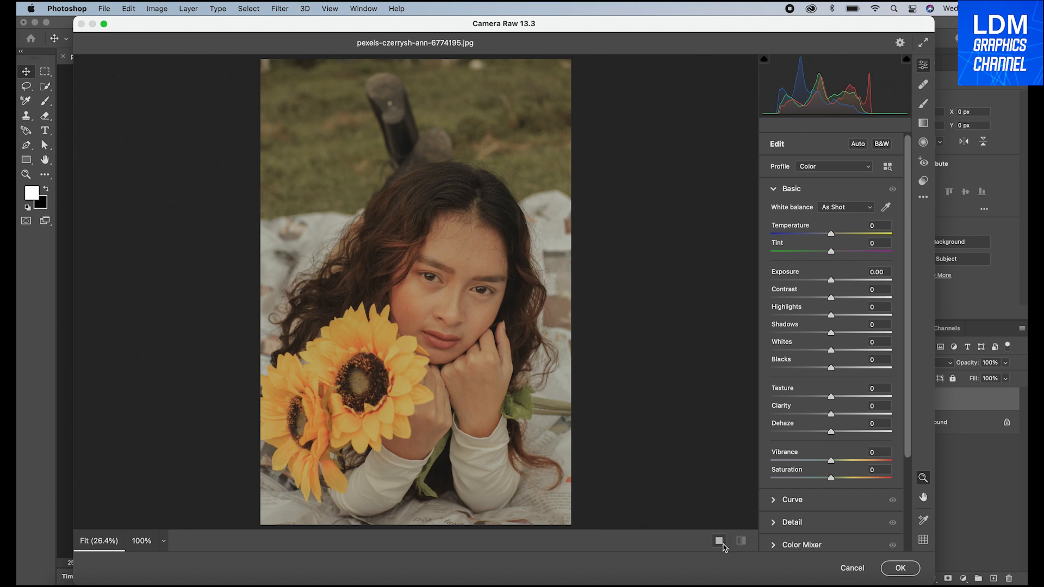
Show the photo in a side-by-side before/after comparison and warm its white balance with Temperature +12 and Tint +6
left_click(720, 541)
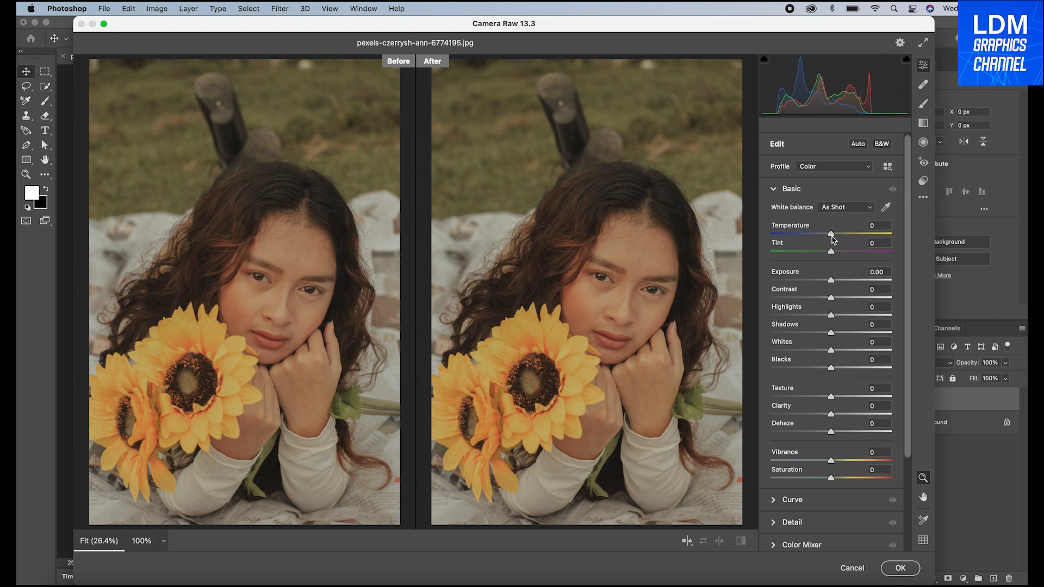
left_click_drag(834, 240, 837, 239)
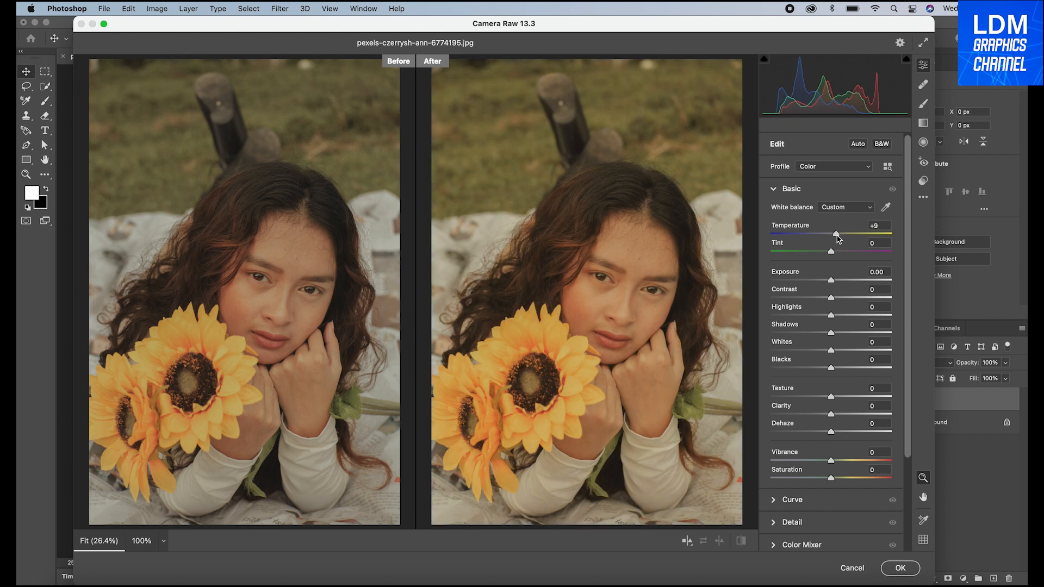
left_click_drag(836, 238, 840, 238)
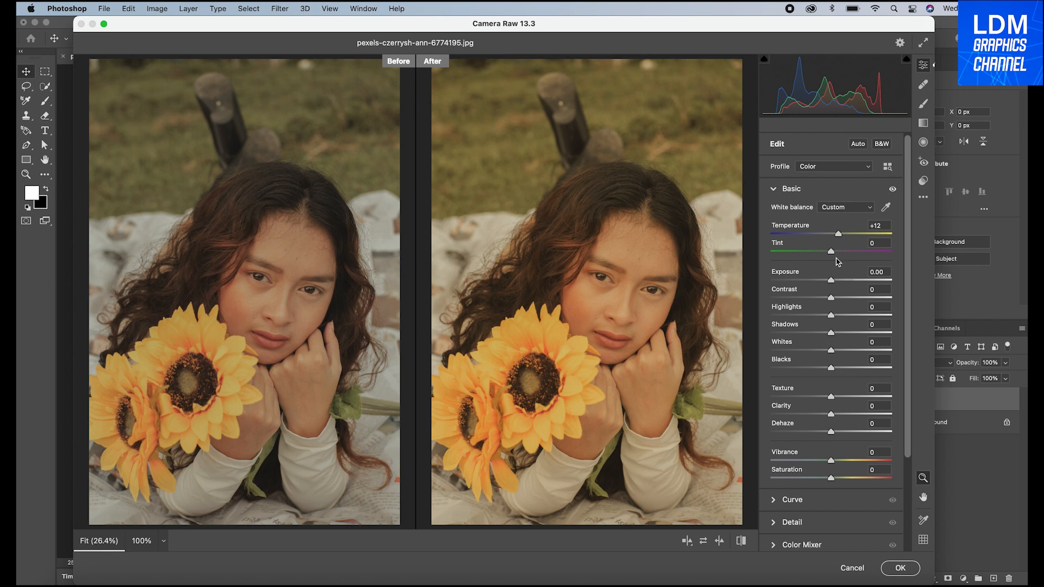
left_click_drag(831, 254, 835, 255)
Set the basic tones to Exposure -0.10, Contrast +1, Highlights -8, Shadows +3, Whites +5 and Blacks -6
left_click_drag(836, 253, 830, 280)
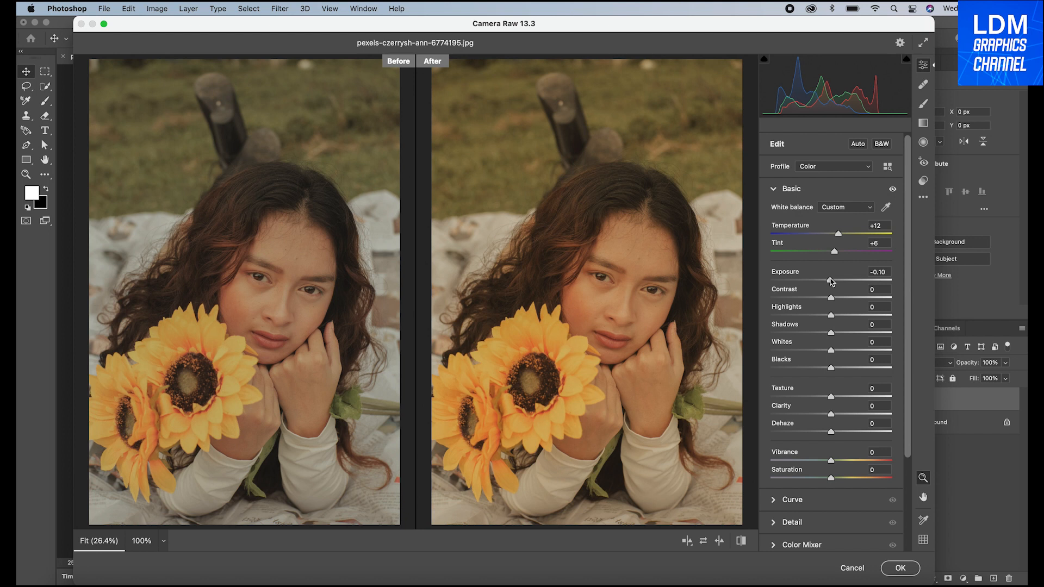
mouse_move(831, 299)
left_mouse_down()
mouse_move(817, 300)
mouse_move(831, 300)
left_mouse_up()
left_click_drag(831, 299, 835, 302)
left_click_drag(831, 316, 833, 335)
mouse_move(832, 352)
left_mouse_down()
mouse_move(821, 353)
mouse_move(835, 351)
left_mouse_up()
left_click_drag(832, 351, 830, 365)
left_click_drag(830, 368, 829, 369)
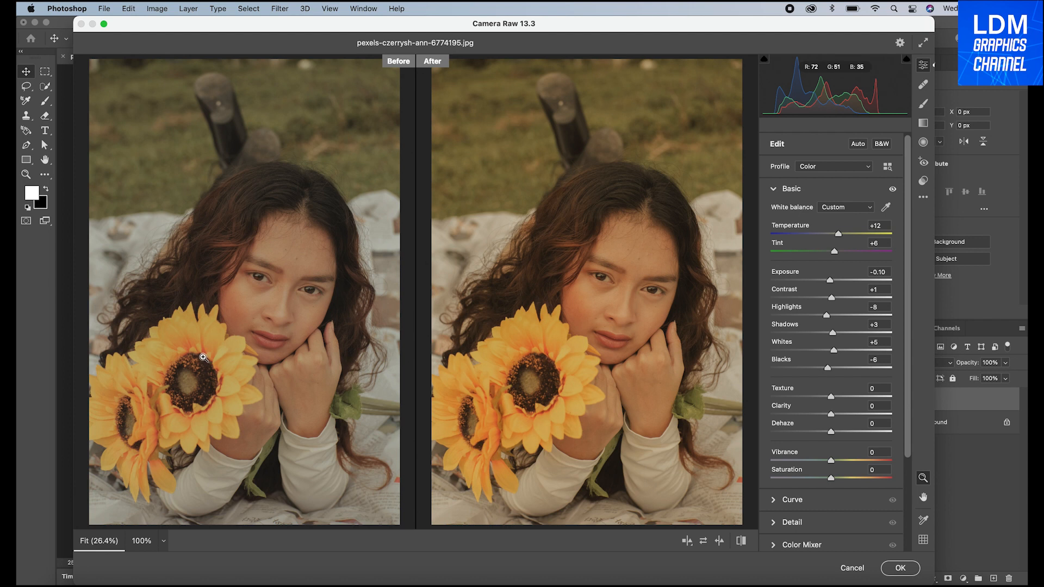
Set the photo's Texture to -7, Clarity to +9 and Dehaze to +5
left_click_drag(831, 399, 828, 399)
left_click_drag(831, 414, 837, 416)
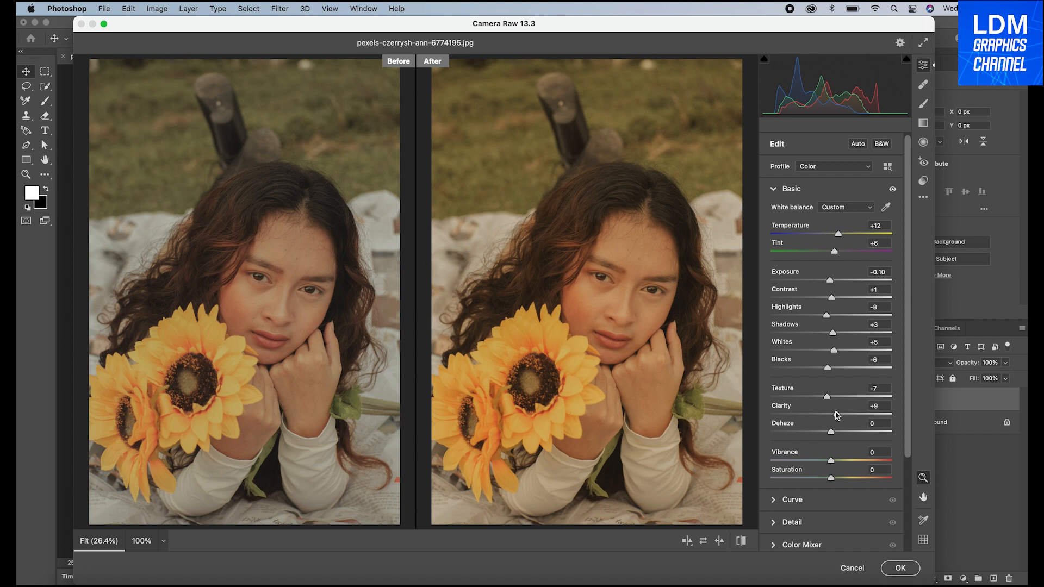
left_click_drag(833, 432, 836, 433)
Set the photo's Vibrance to -10 and Saturation to +4, and collapse the Basic adjustments
left_click_drag(830, 459, 829, 461)
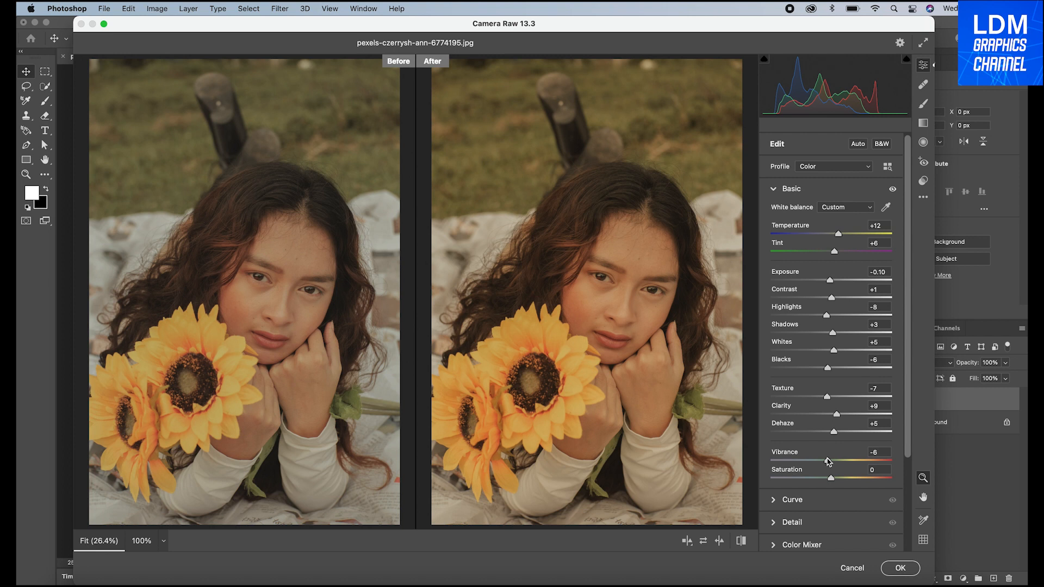
left_click_drag(826, 458, 825, 461)
scroll(825, 461, "down", 1)
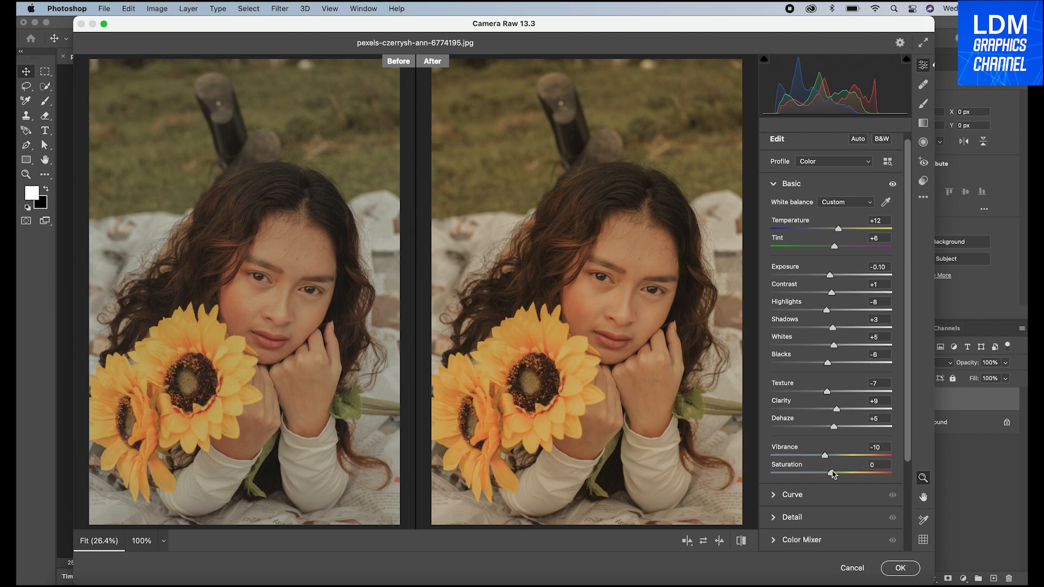
left_click_drag(831, 473, 835, 475)
scroll(833, 467, "down", 1)
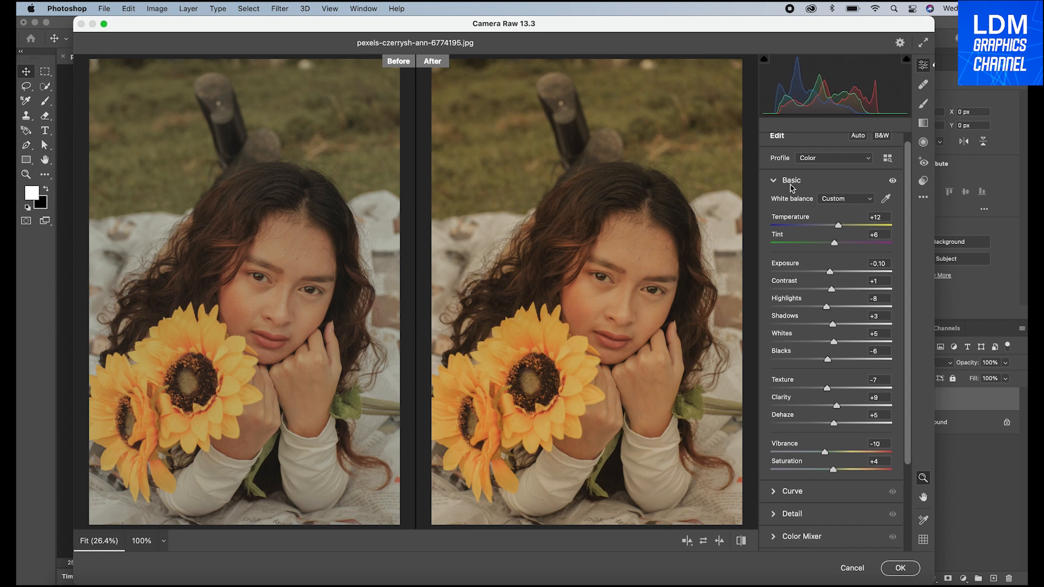
left_click(791, 185)
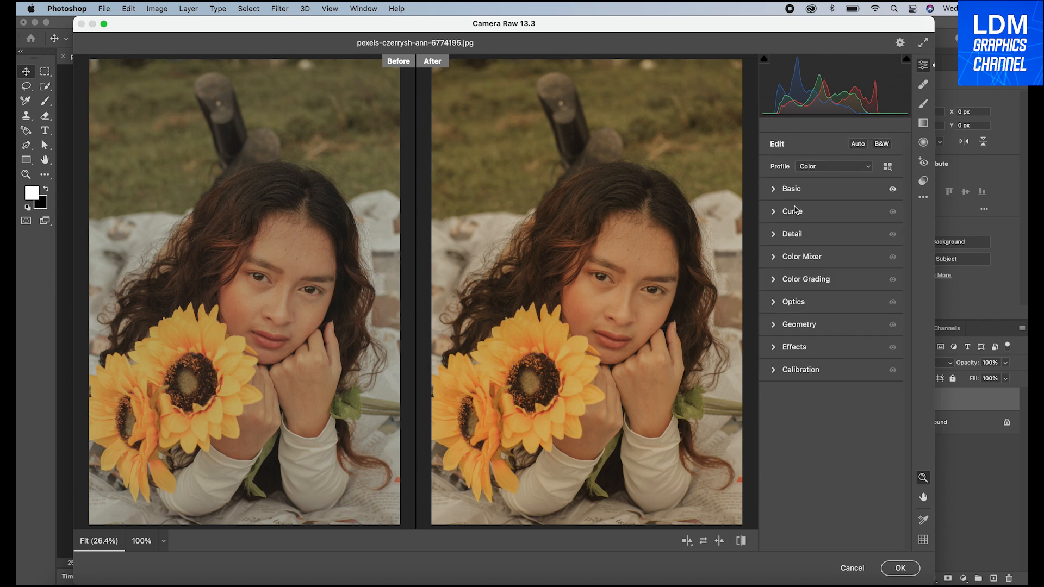
Shape the parametric tone curve with Highlights +11, Lights +5 and Darks -10
left_click(794, 210)
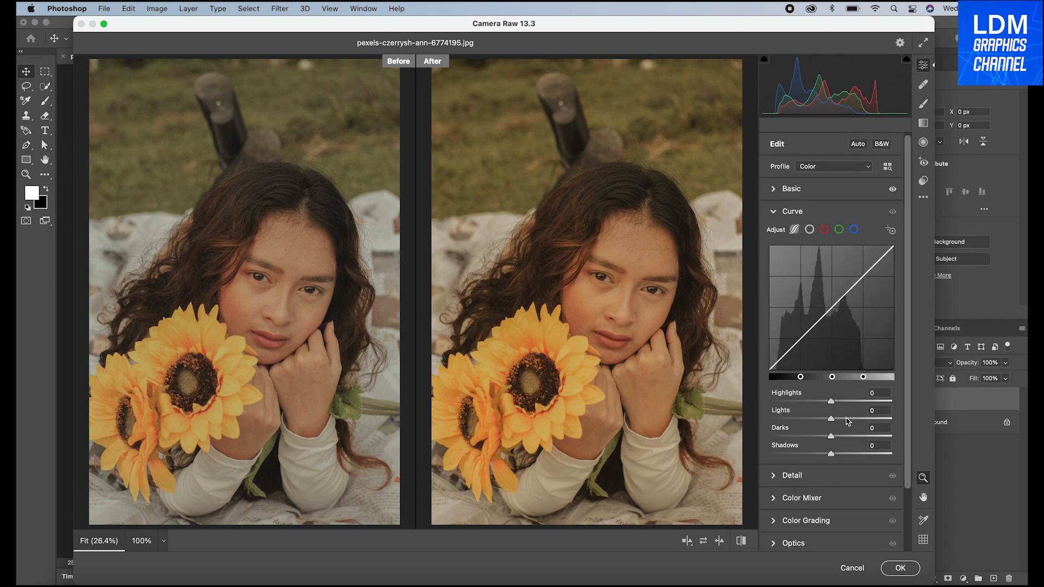
mouse_move(832, 405)
left_mouse_down()
mouse_move(842, 403)
mouse_move(822, 403)
mouse_move(840, 403)
left_mouse_up()
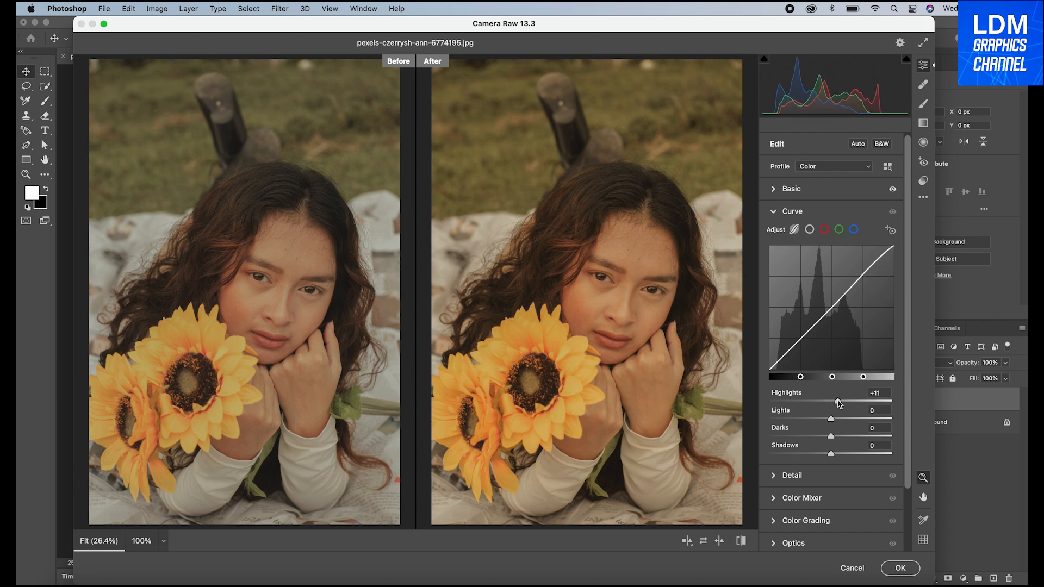
mouse_move(830, 416)
left_mouse_down()
mouse_move(834, 436)
mouse_move(825, 437)
left_mouse_up()
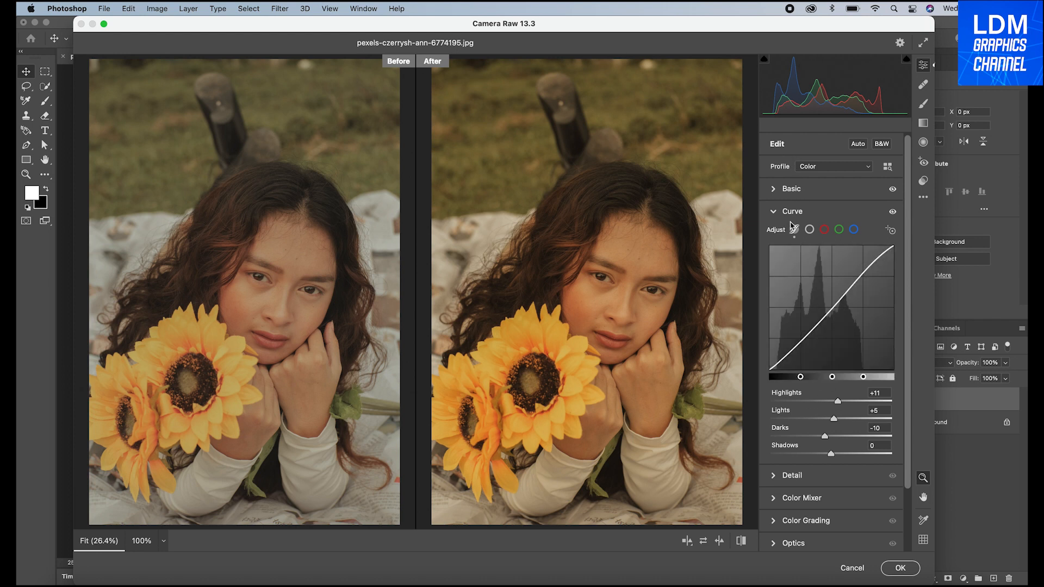
left_click(788, 213)
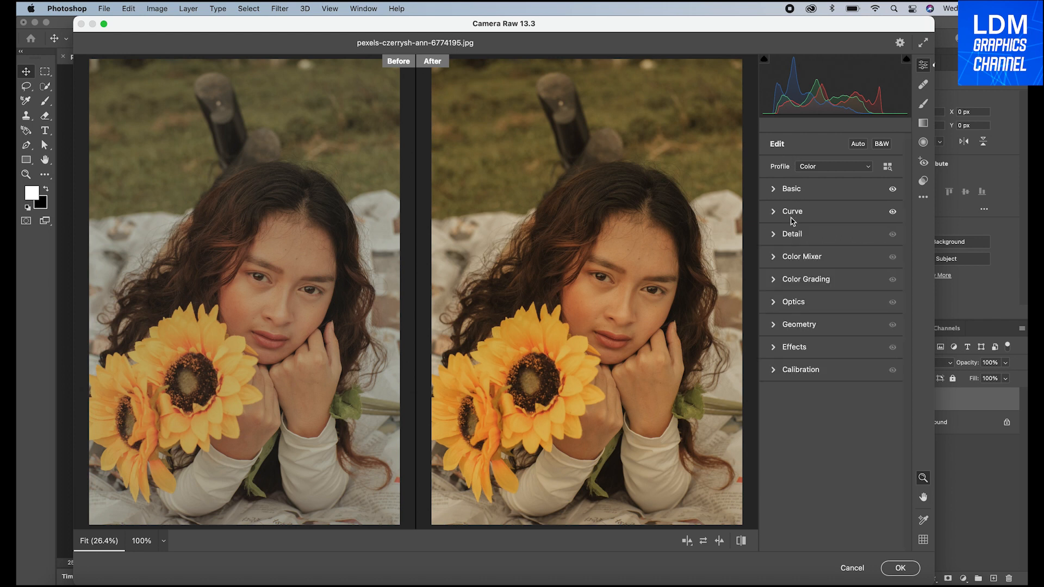
Add slight amounts of Sharpening, Noise Reduction and Color Noise Reduction in the Detail adjustments
left_click(792, 236)
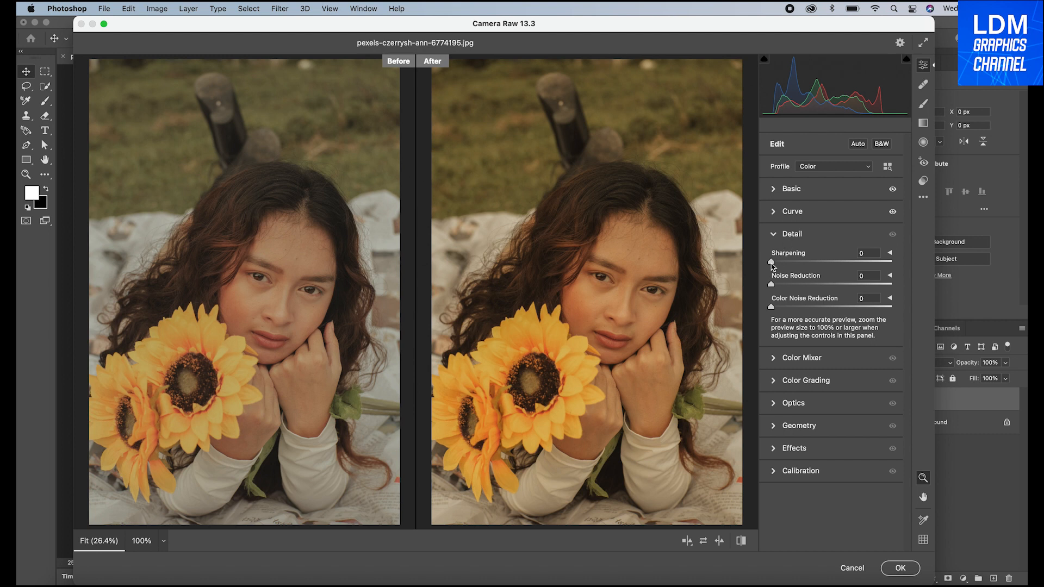
left_click_drag(771, 263, 787, 259)
left_click_drag(773, 287, 783, 282)
left_click_drag(772, 307, 785, 307)
left_click(774, 234)
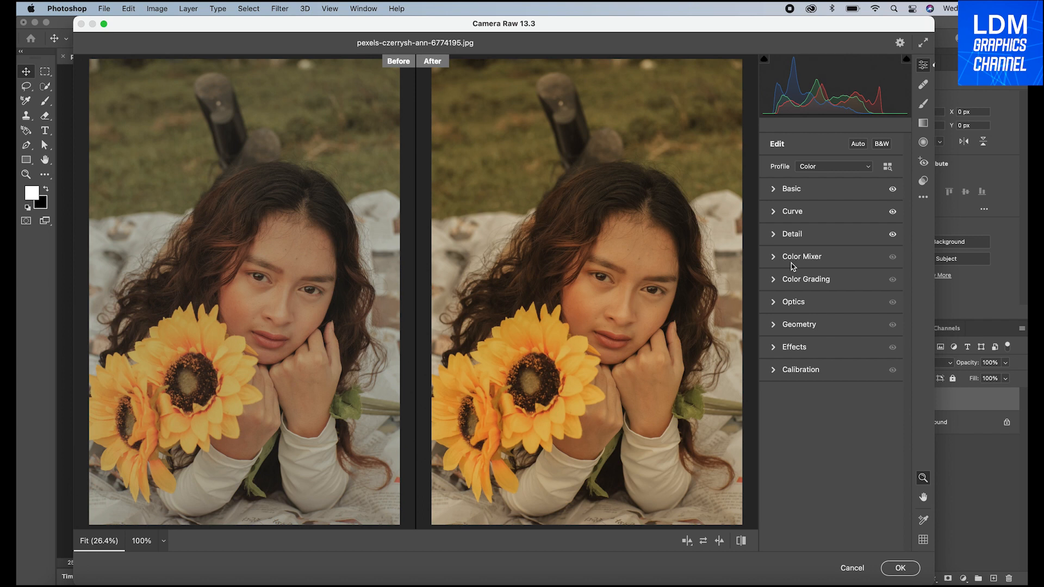
In the Color Mixer, set the saturation of Reds to +9 and Oranges to +6, and slightly raise all the remaining colours from Yellows to Magentas
left_click(794, 260)
mouse_move(832, 324)
left_mouse_down()
mouse_move(818, 324)
mouse_move(838, 322)
mouse_move(825, 341)
mouse_move(837, 340)
left_mouse_up()
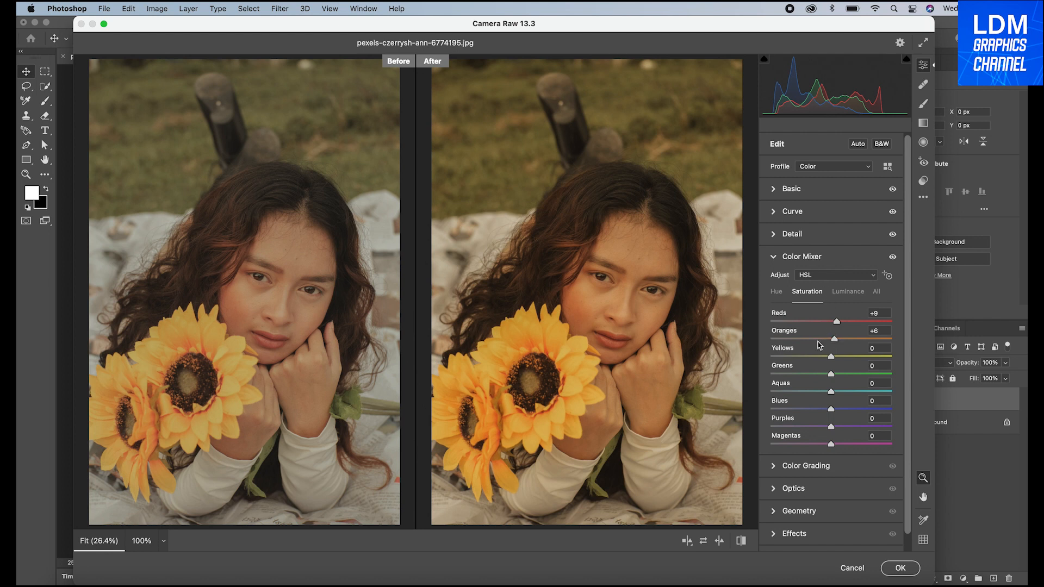
mouse_move(831, 358)
left_mouse_down()
mouse_move(822, 359)
mouse_move(836, 356)
left_mouse_up()
left_click_drag(830, 375, 837, 380)
left_click_drag(832, 394, 839, 411)
left_click_drag(830, 428, 834, 428)
left_click_drag(833, 448, 835, 446)
left_click(783, 257)
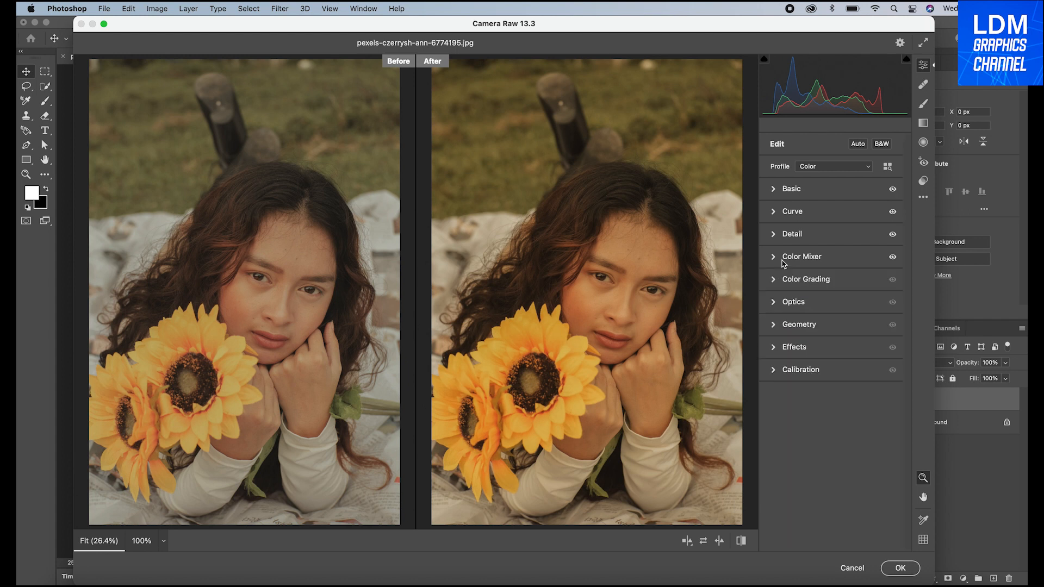
In Color Grading, slightly lower the midtones luminance, set the shadows luminance to -1 and the highlights luminance to 5
left_click(786, 278)
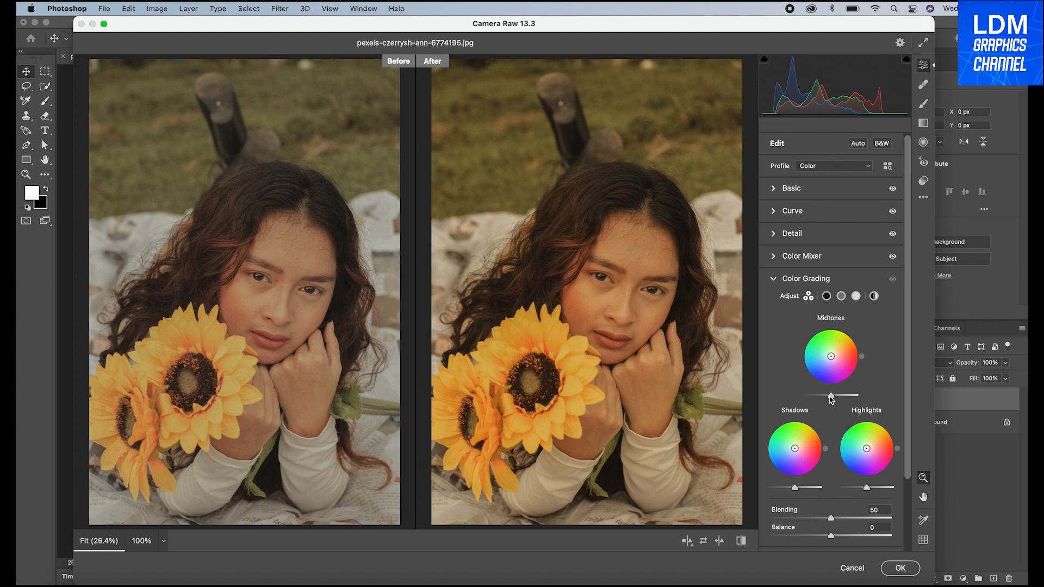
mouse_move(831, 397)
left_mouse_down()
mouse_move(842, 398)
mouse_move(819, 398)
mouse_move(829, 395)
left_mouse_up()
left_click_drag(796, 491, 796, 491)
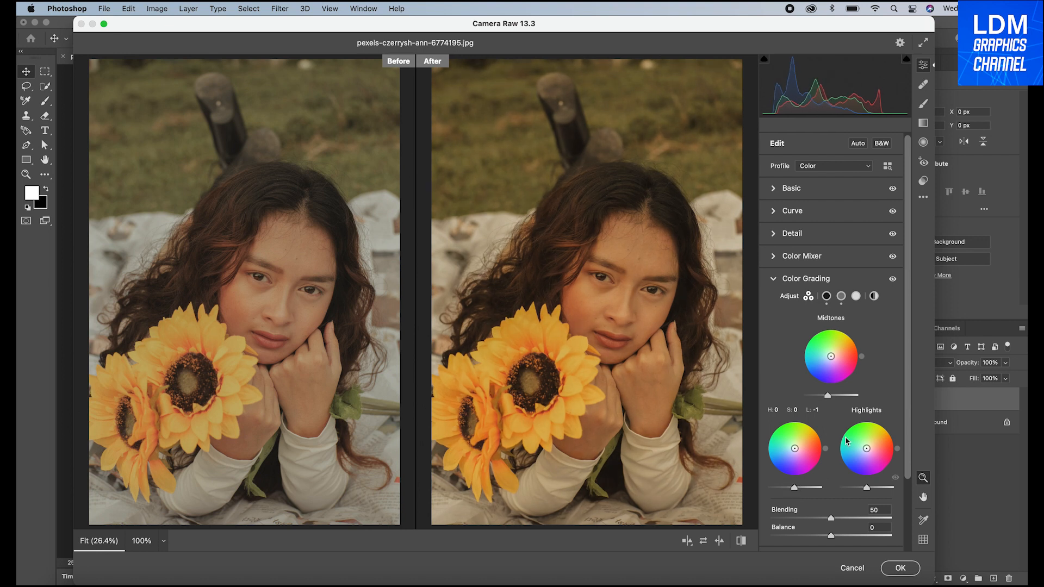
left_click_drag(867, 489, 869, 489)
Set the colour grading Blending to 55 and Balance to +6
scroll(867, 424, "down", 5)
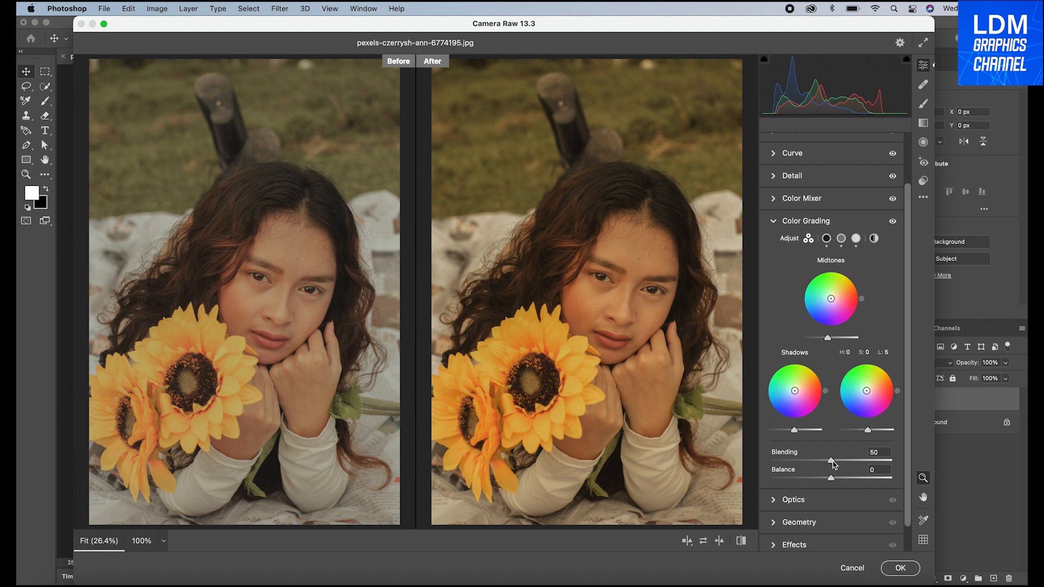
mouse_move(833, 463)
left_mouse_down()
mouse_move(822, 463)
mouse_move(839, 461)
left_mouse_up()
left_click_drag(831, 477, 837, 480)
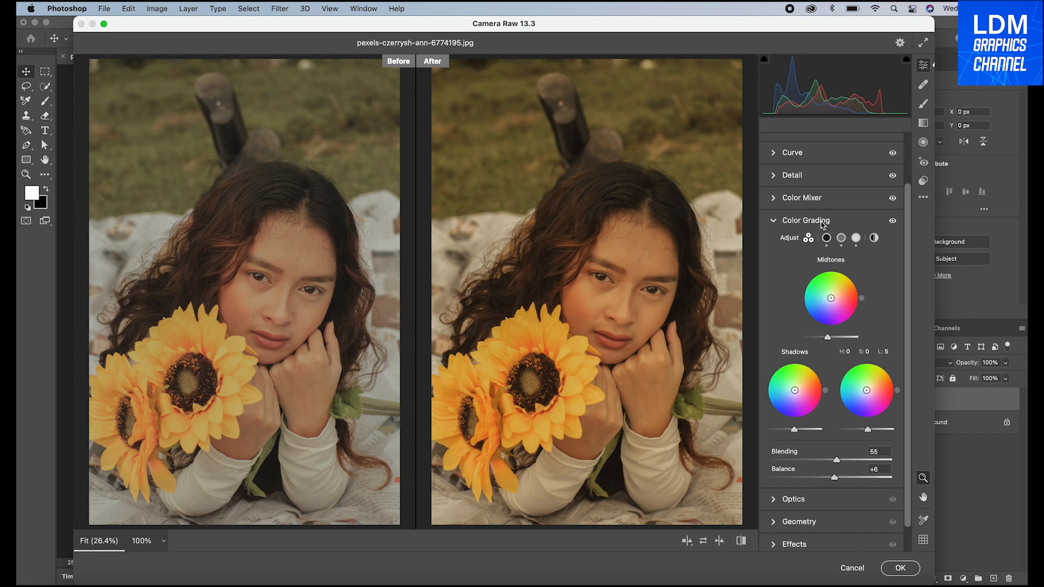
left_click(821, 220)
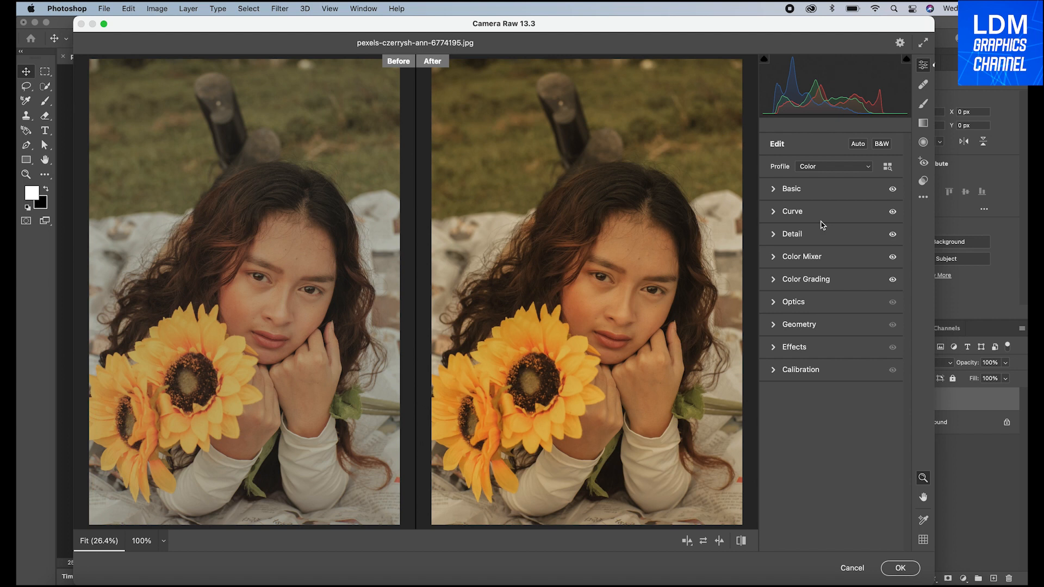
Set the Vignette correction in the Optics adjustments to +8
left_click(810, 307)
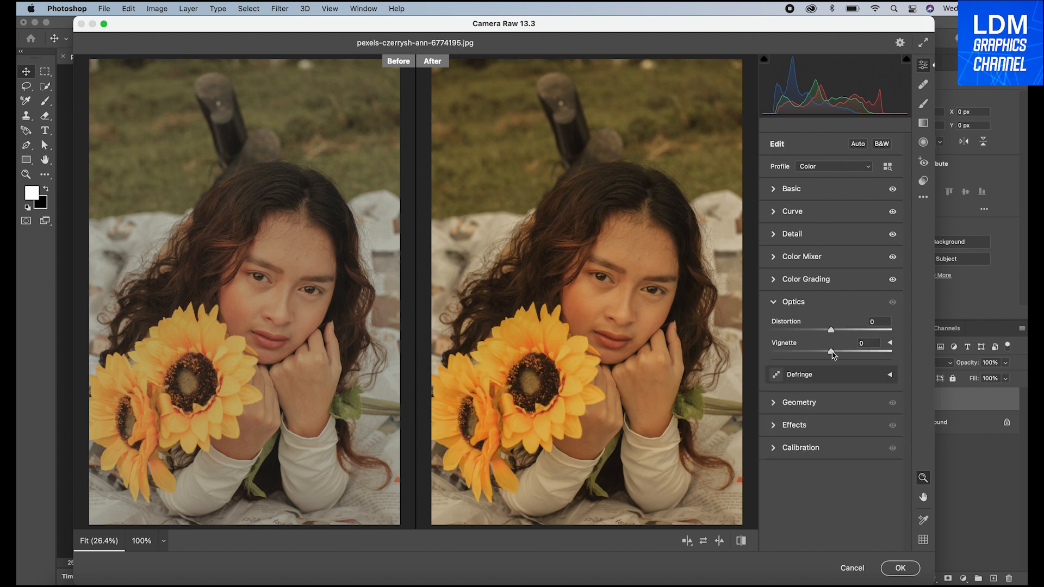
left_click_drag(832, 352, 837, 352)
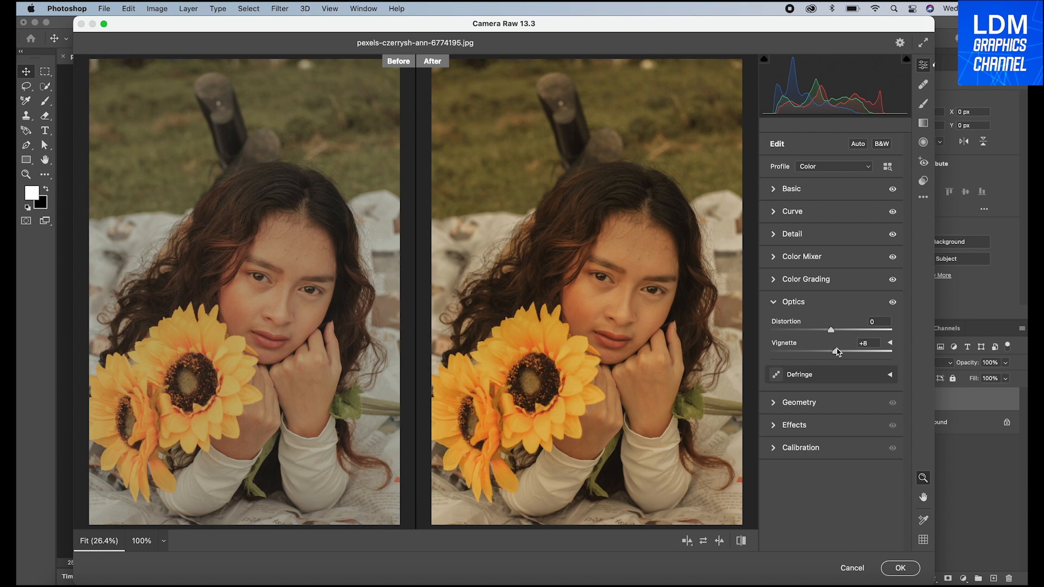
left_click(787, 303)
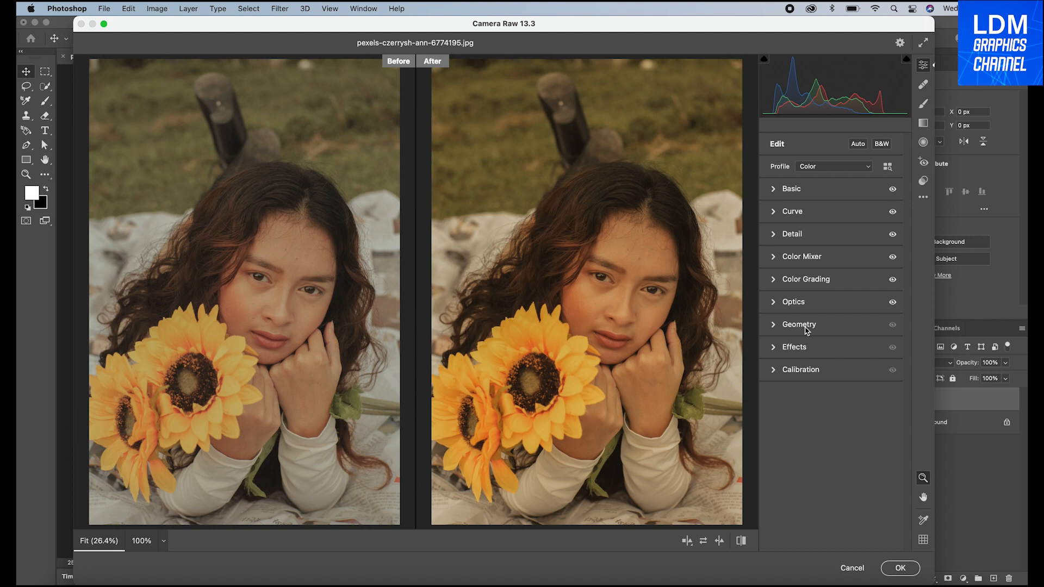
In the Effects adjustments, set Grain to 10 and Vignetting to -5
left_click(799, 351)
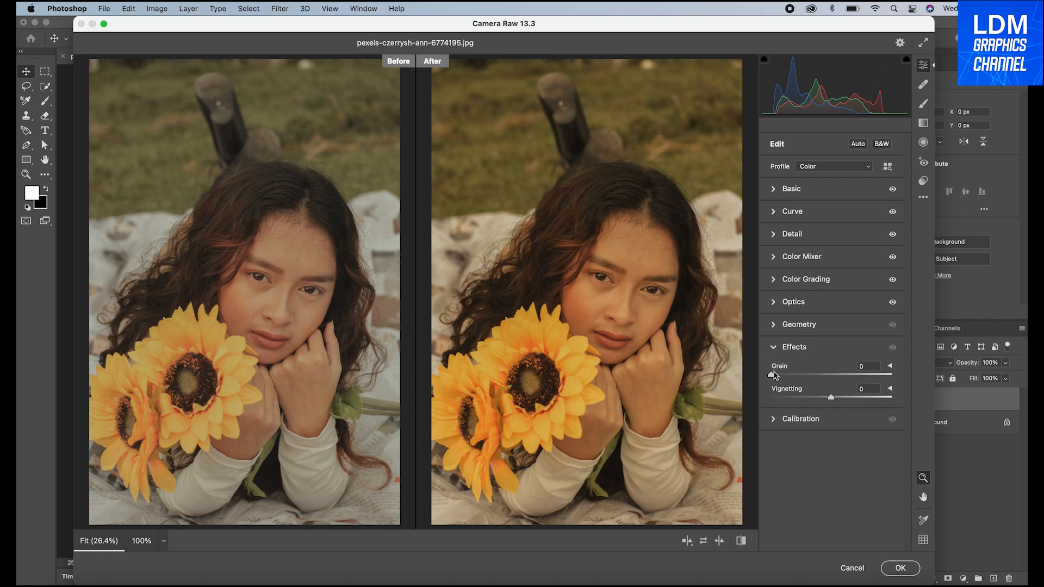
left_click_drag(771, 374, 787, 375)
left_click_drag(785, 374, 785, 375)
left_click_drag(832, 401, 829, 399)
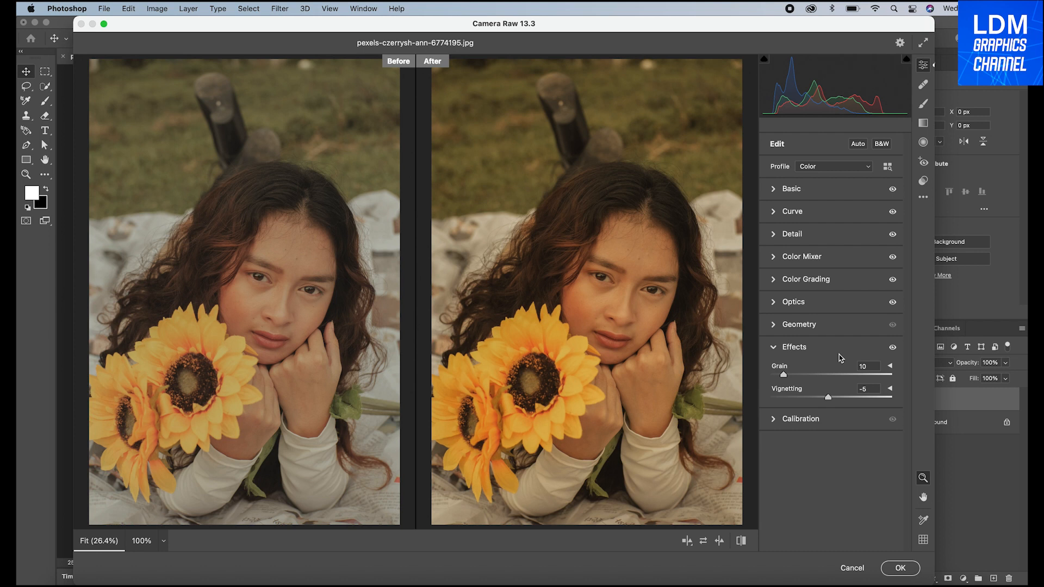
left_click(803, 349)
In Calibration, set the shadows Tint to +3 and the Red Primary to Hue +4 and Saturation +1
left_click(797, 371)
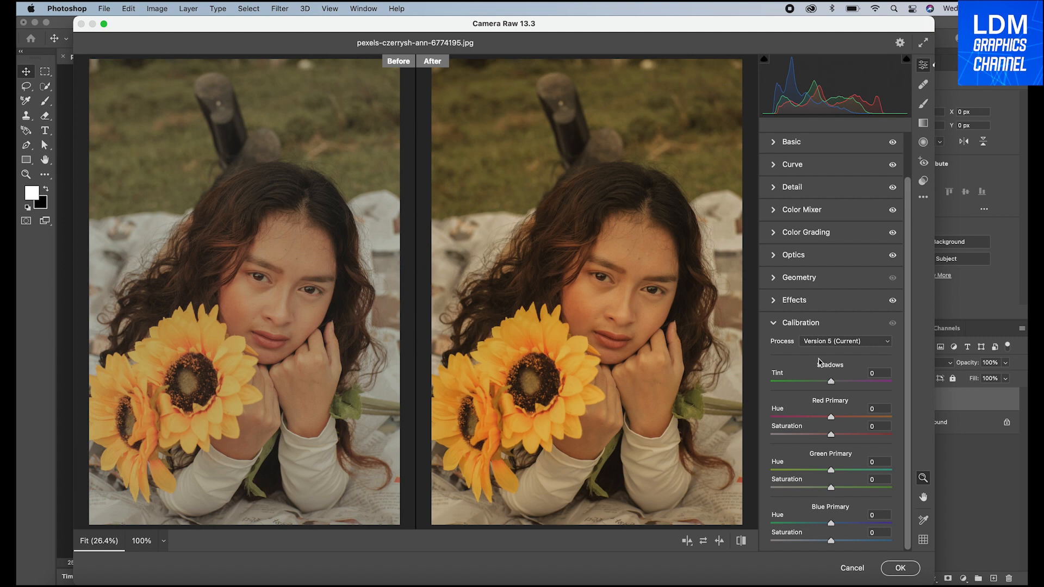
left_click_drag(830, 382, 832, 381)
left_click_drag(831, 417, 832, 436)
left_click_drag(829, 436, 831, 436)
Calibrate the Green Primary to Hue +4, Saturation +1 and the Blue Primary to Hue +5, Saturation +3, and apply the filter to the layer
left_click_drag(830, 473, 835, 474)
left_click_drag(832, 488, 832, 488)
left_click_drag(830, 523, 835, 525)
left_click_drag(832, 542, 834, 542)
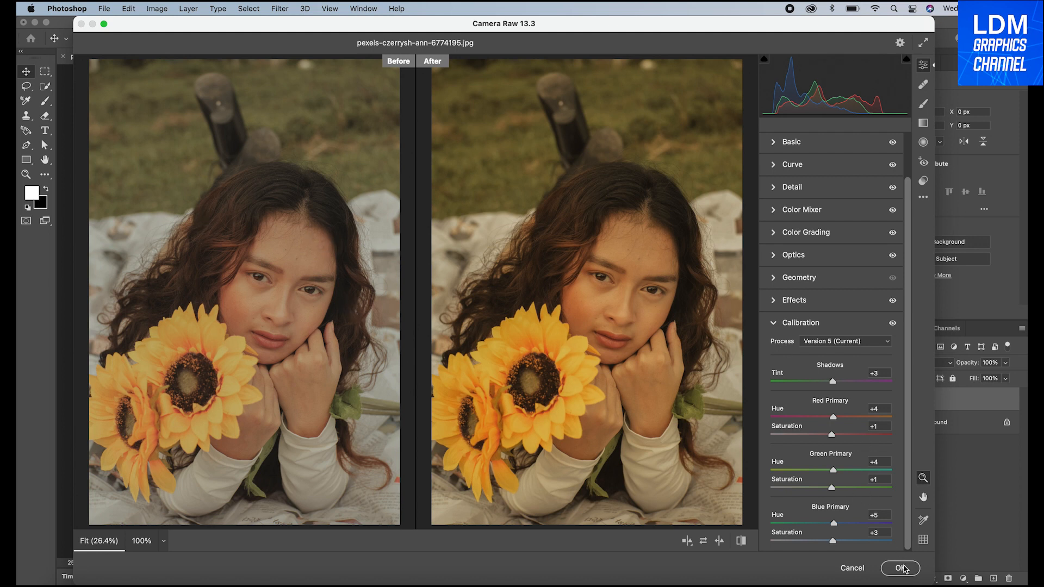
left_click(902, 568)
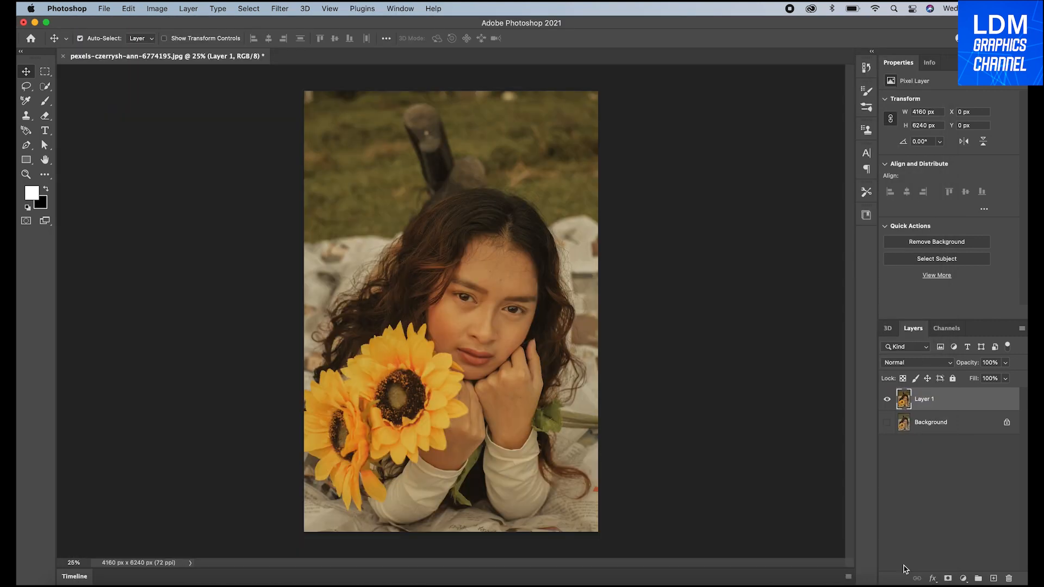